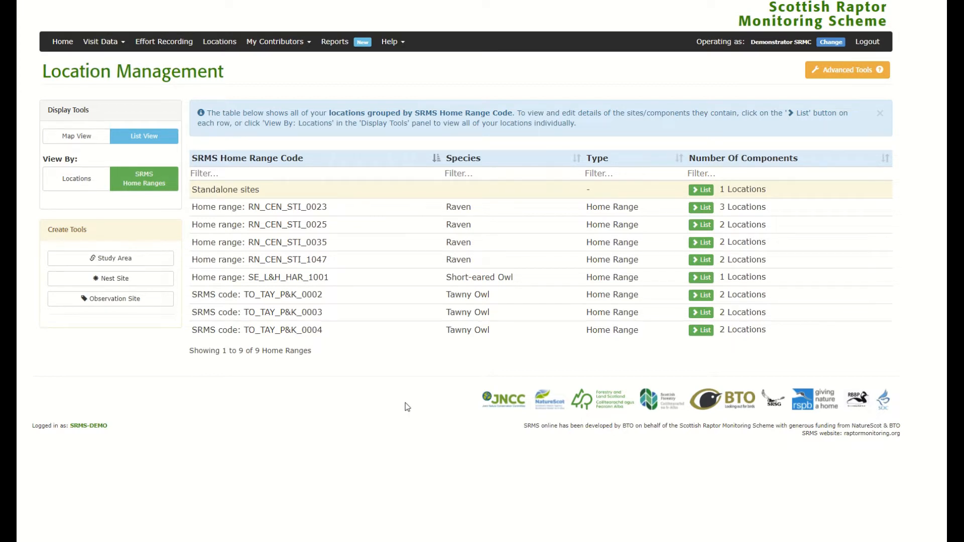
Start adding a new nest site at grid reference NN954587
click(141, 279)
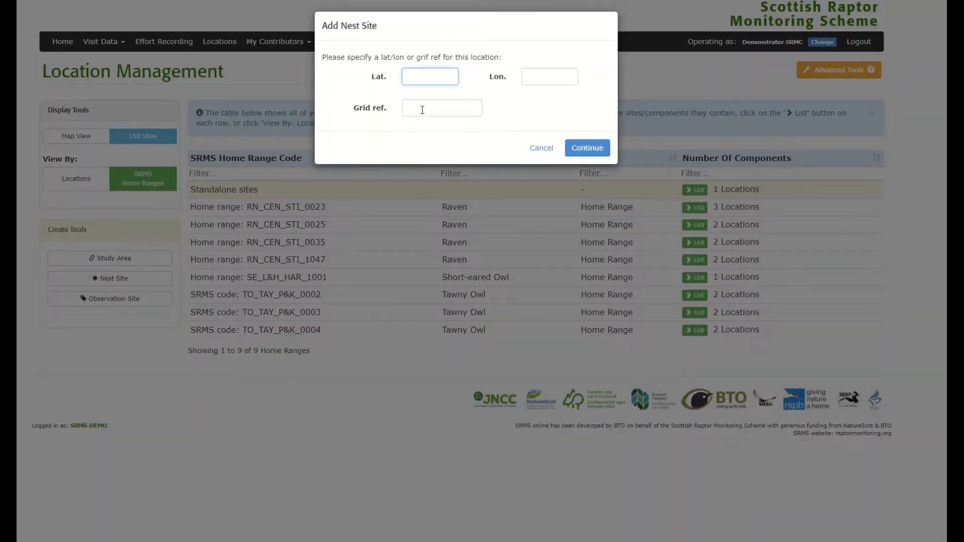
click(422, 110)
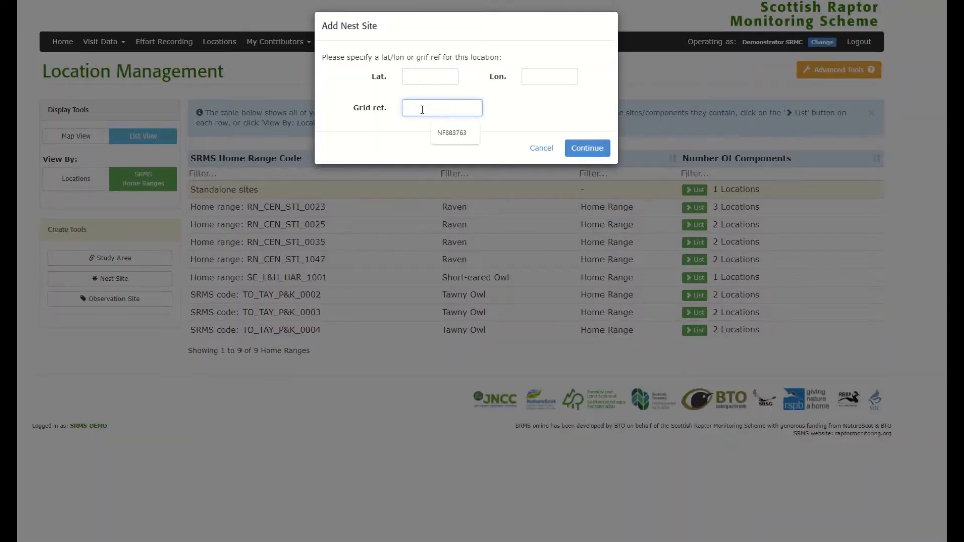
text(NN954587)
click(585, 148)
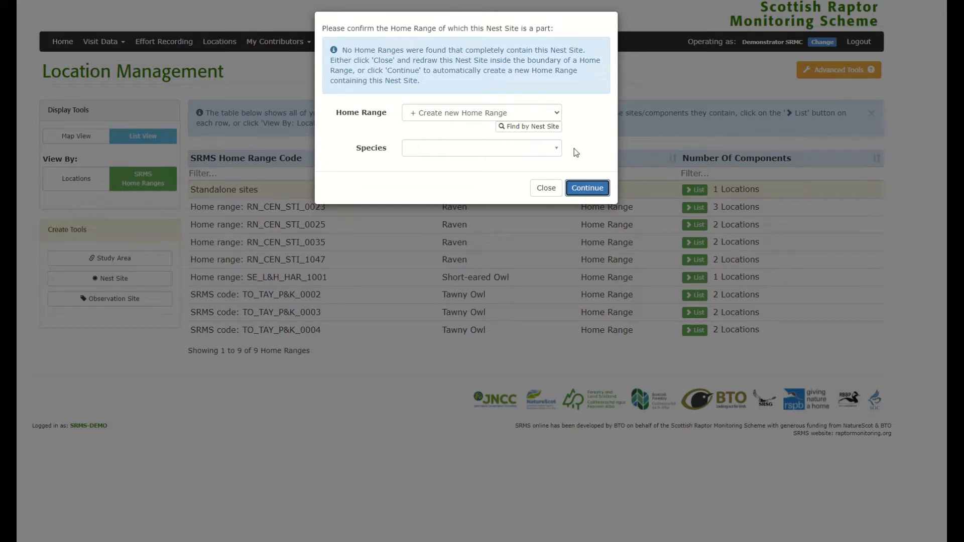
Assign the nest site to a newly created home range for the species BZ BUZZA Buzzard
click(560, 115)
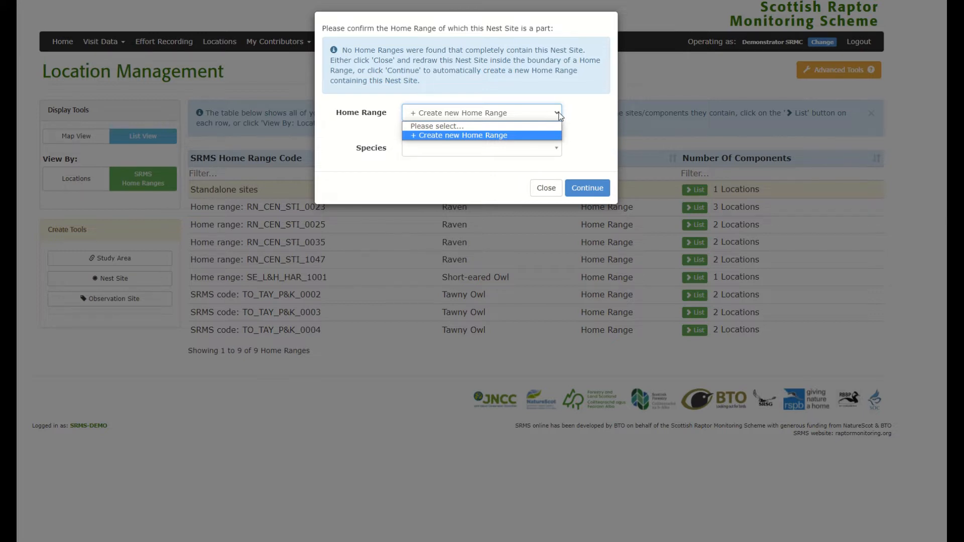
click(560, 116)
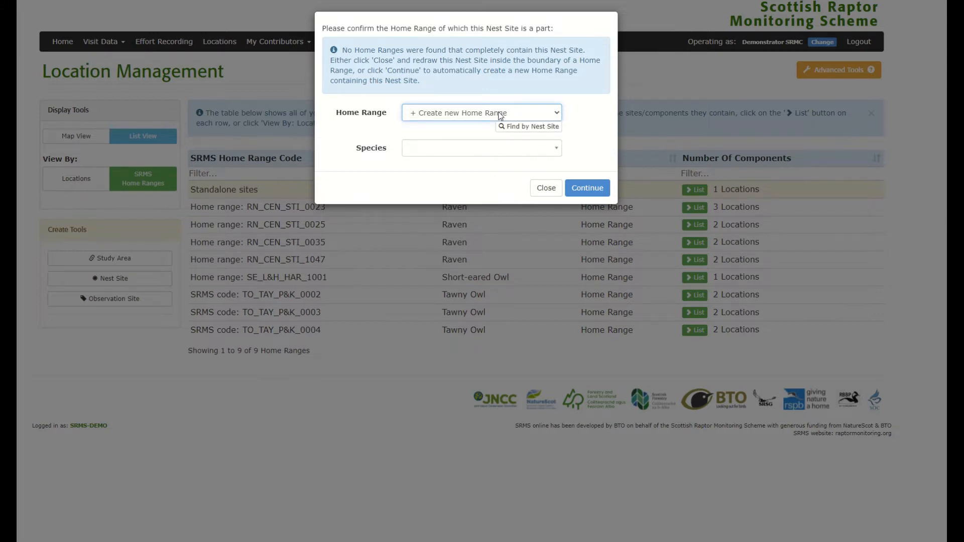
click(558, 150)
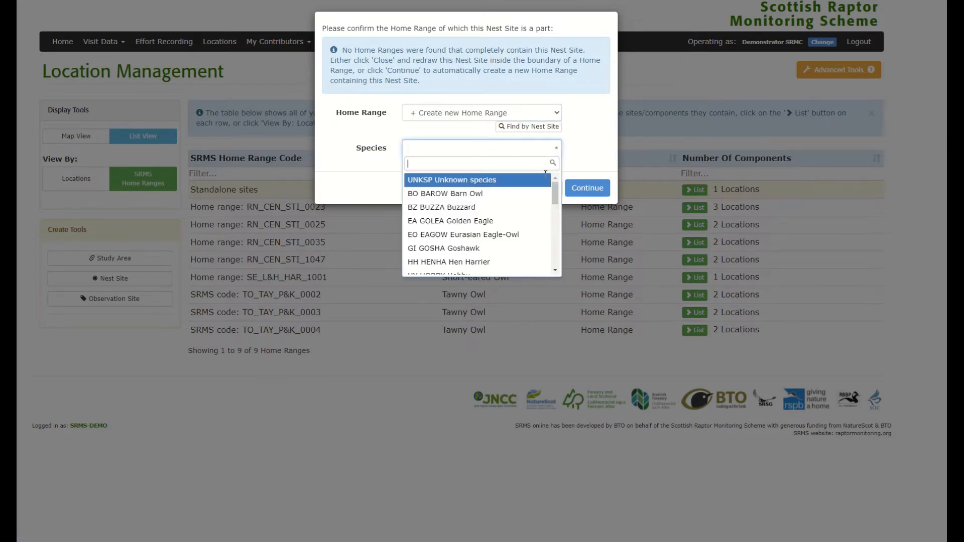
click(513, 208)
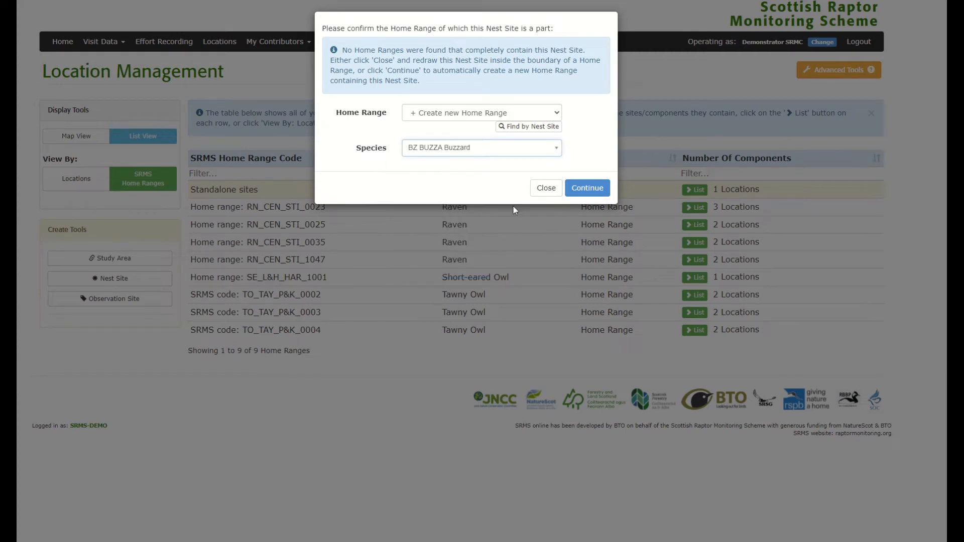
click(585, 197)
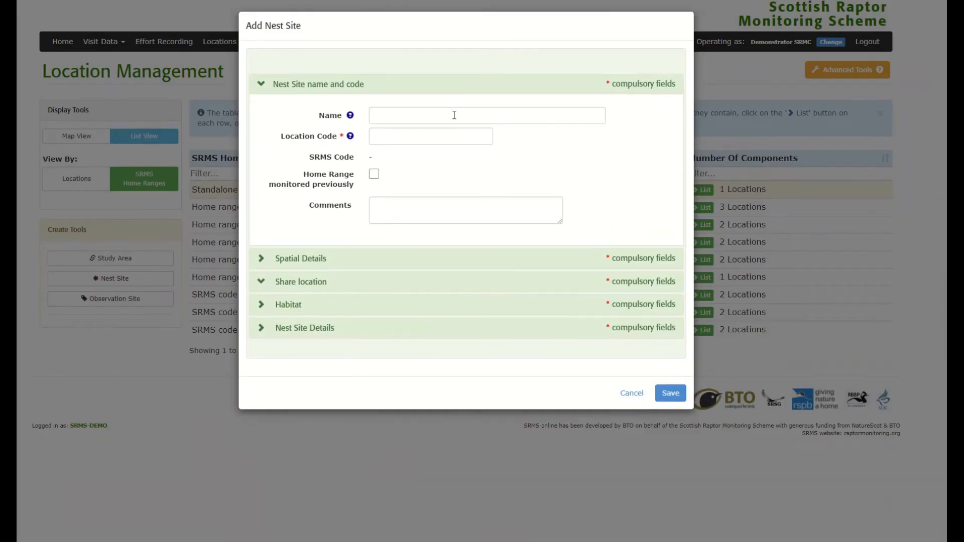
Name the nest site Kinnaird Burn and give it the location code BZ01
click(453, 115)
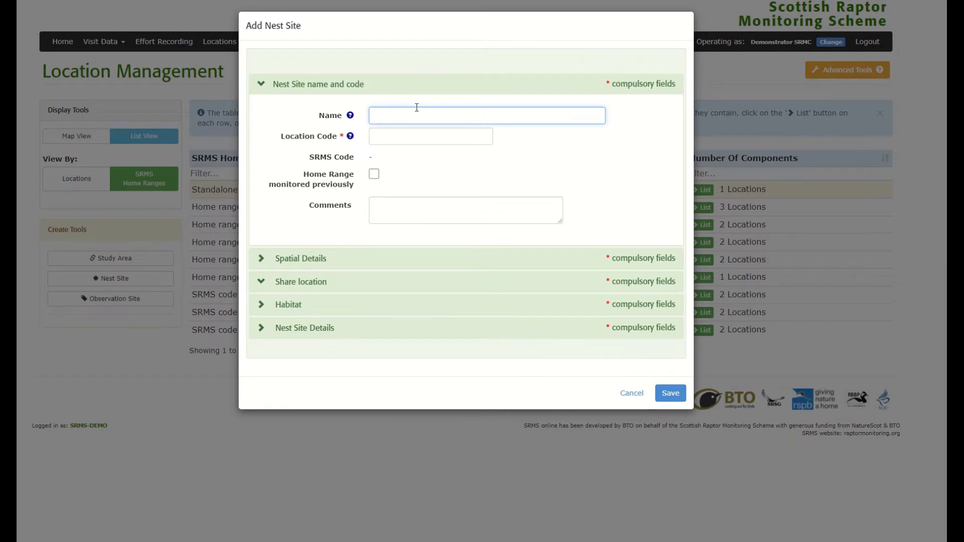
text(Kinnaird Burn)
click(411, 137)
text(B)
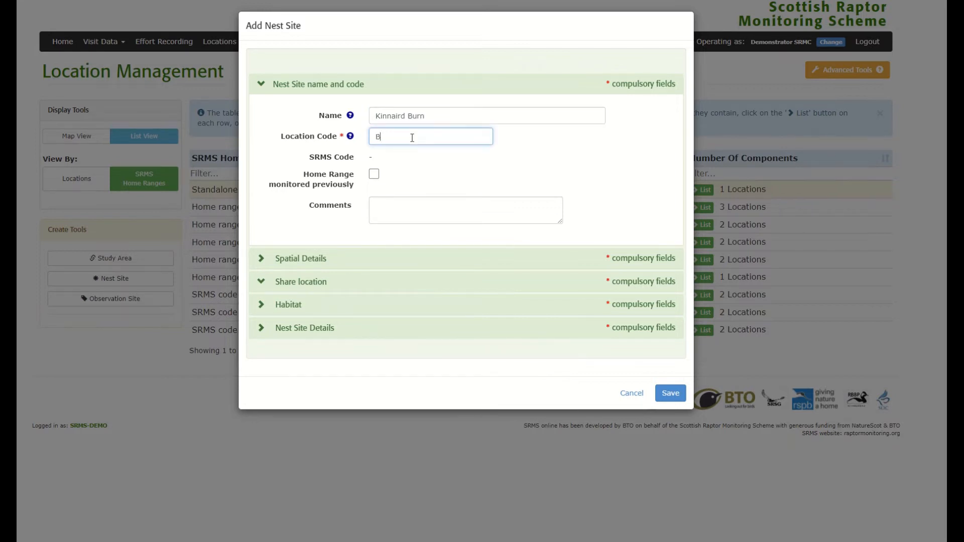
text(Z01)
Review the spatial and sharing details, then set primary habitat to Coniferous woodland - mature commercial and management activities to Unknown
click(388, 259)
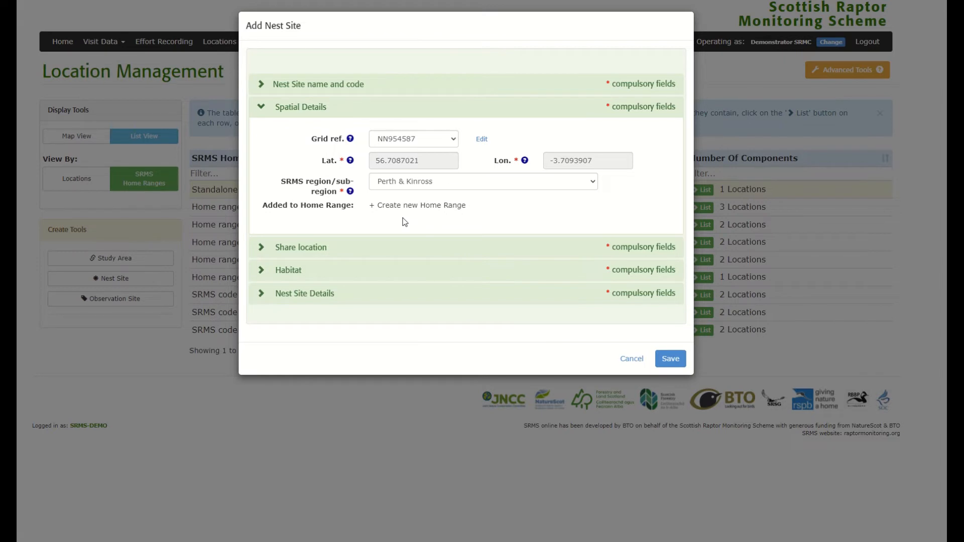
click(306, 247)
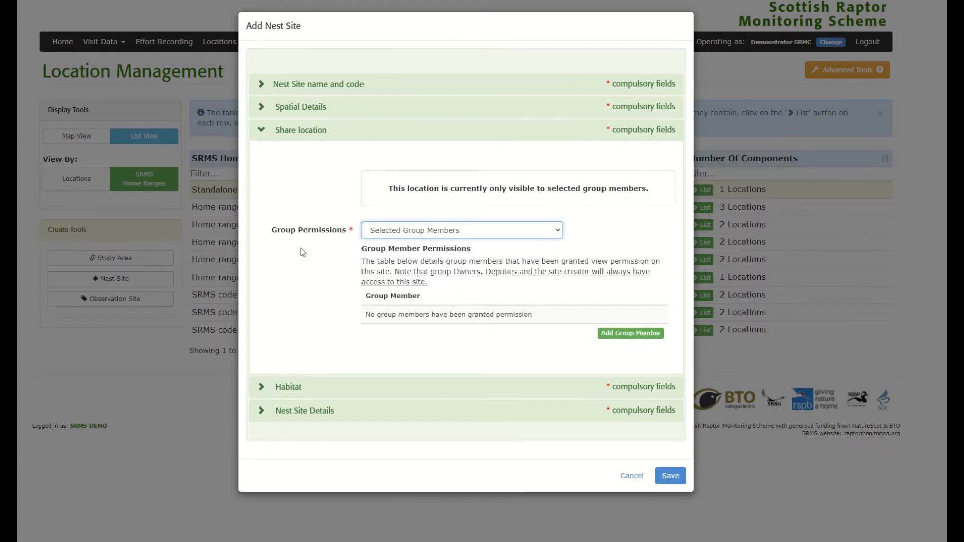
click(294, 388)
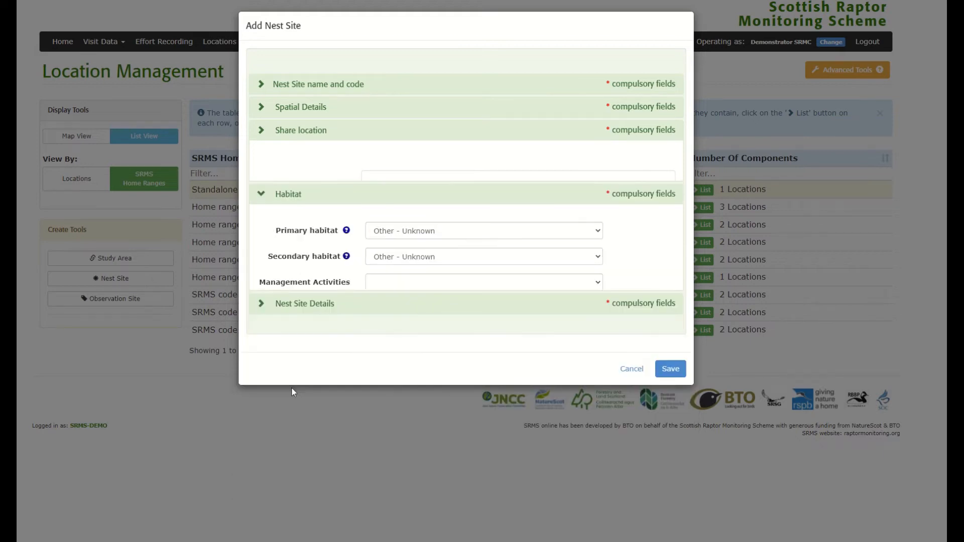
click(484, 191)
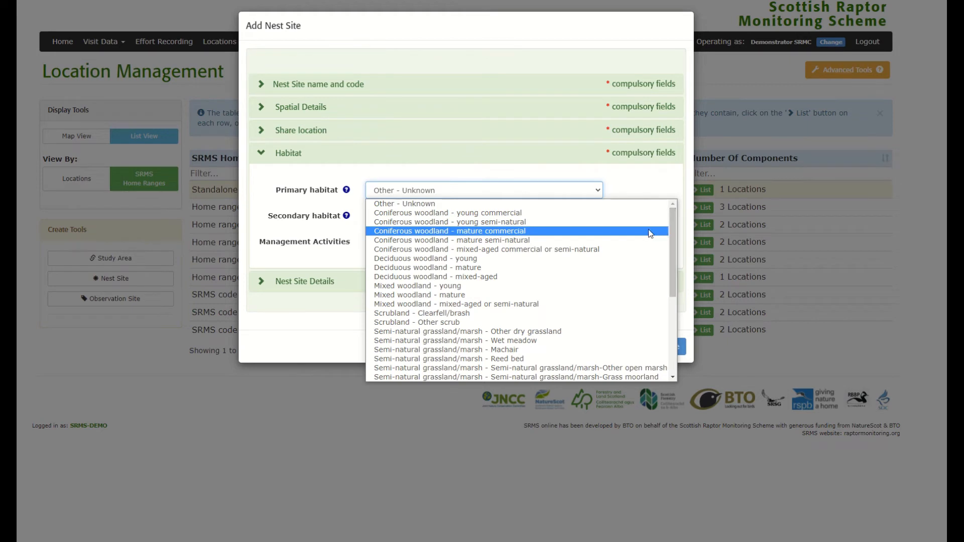
click(599, 231)
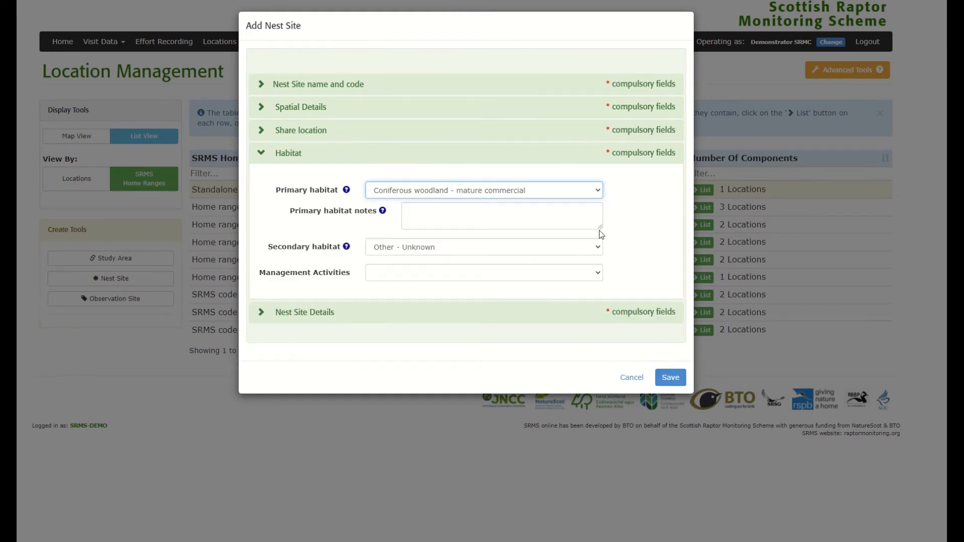
click(599, 272)
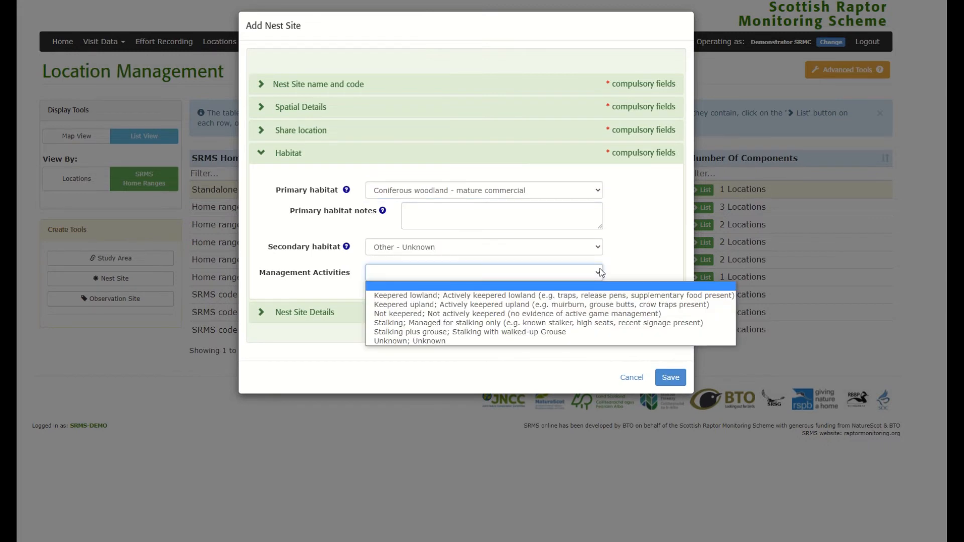
click(547, 341)
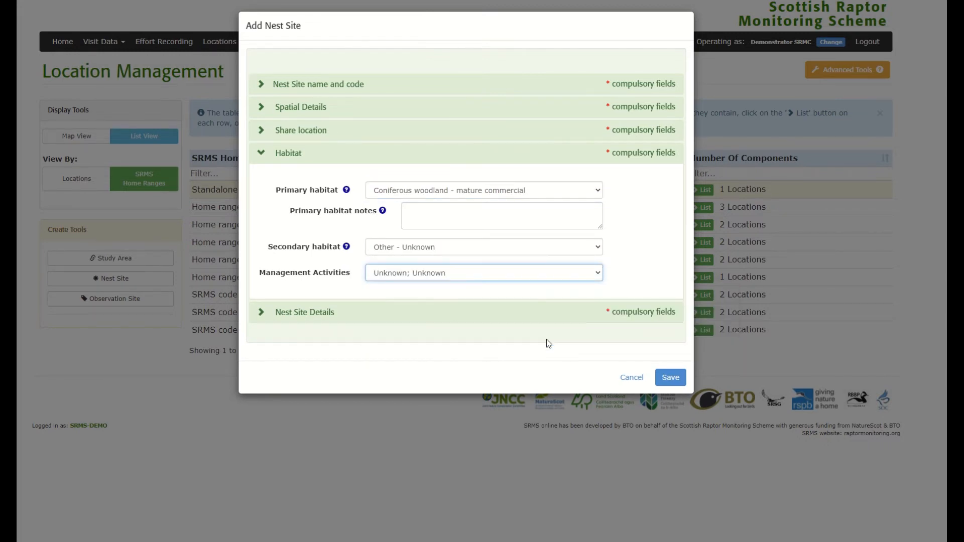
In the nest site details, set the nest type to Old self-built nest and the site type to Oak
click(302, 320)
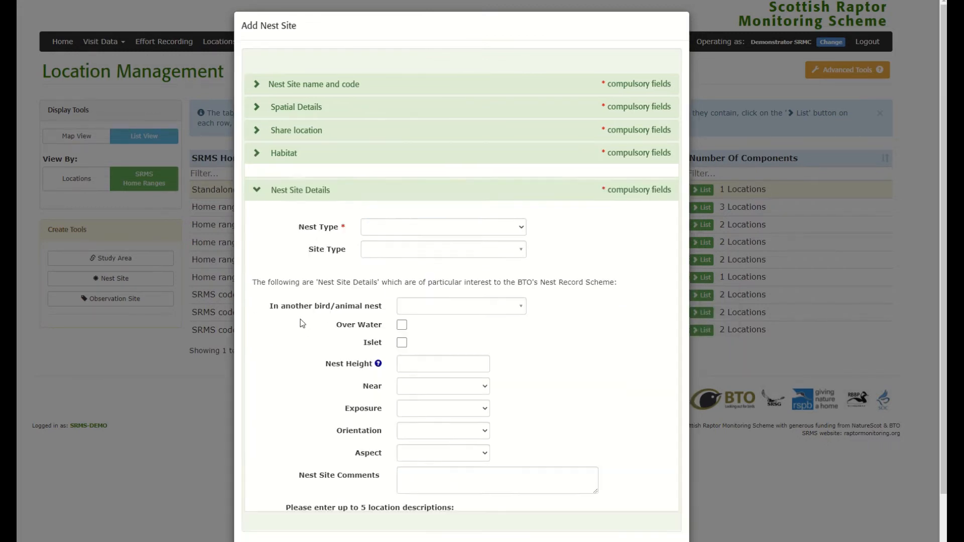
click(378, 216)
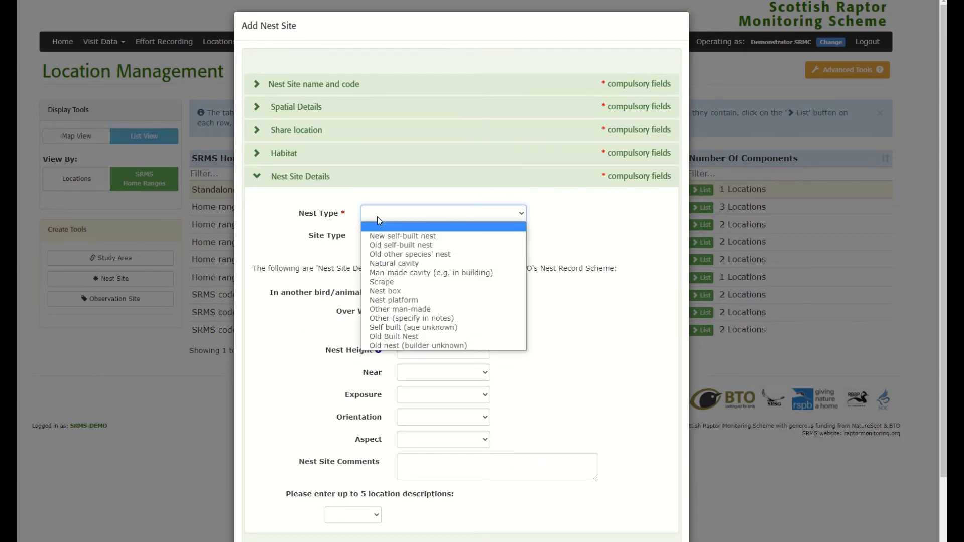
click(406, 246)
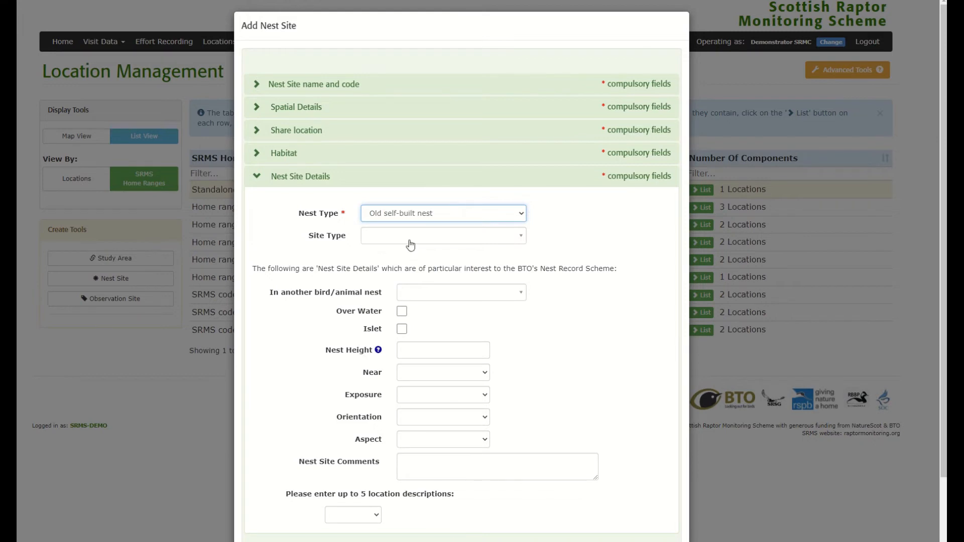
click(409, 240)
drag(520, 279, 521, 290)
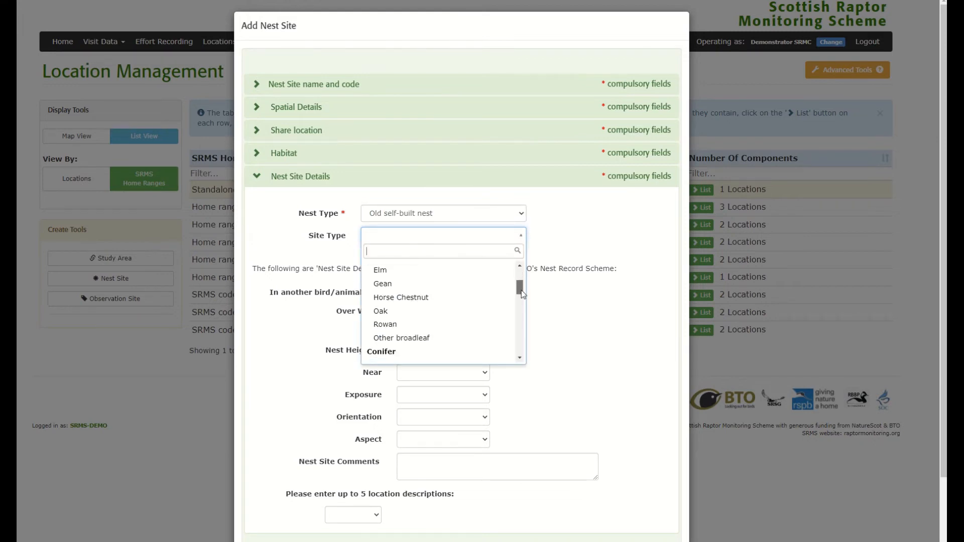
click(474, 310)
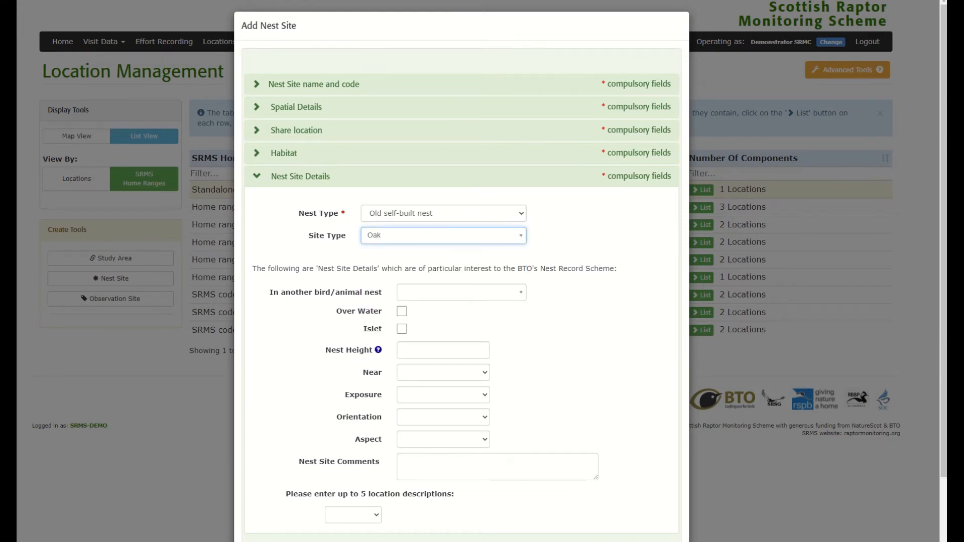
Set the nest height to 5, its nearby feature to Margin of a wood and its exposure to Exposed
scroll(550, 271, down, 2)
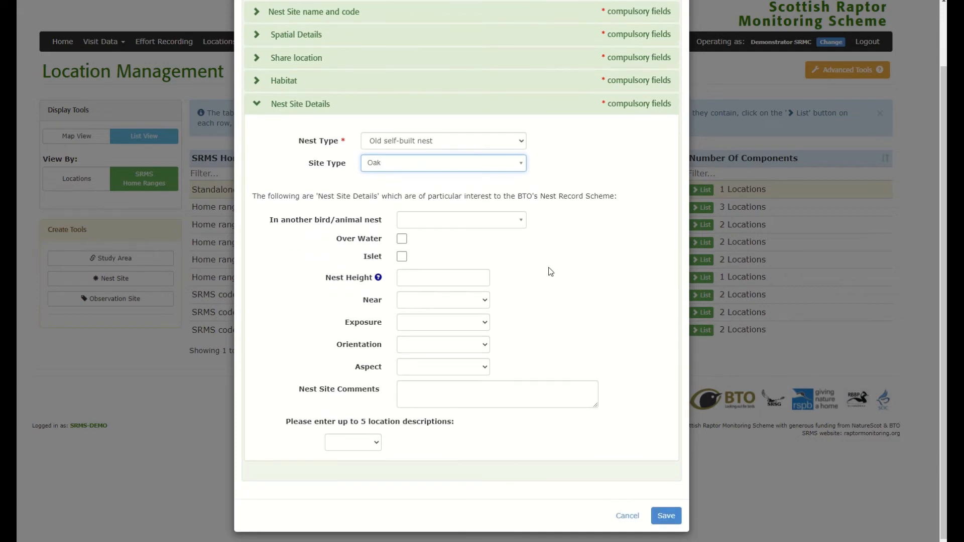
click(472, 281)
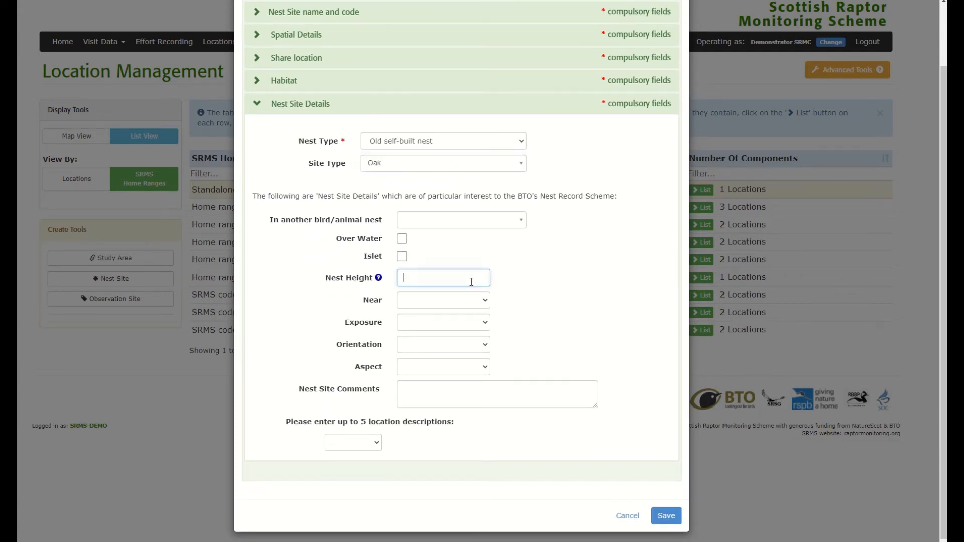
text(5)
click(483, 301)
click(476, 323)
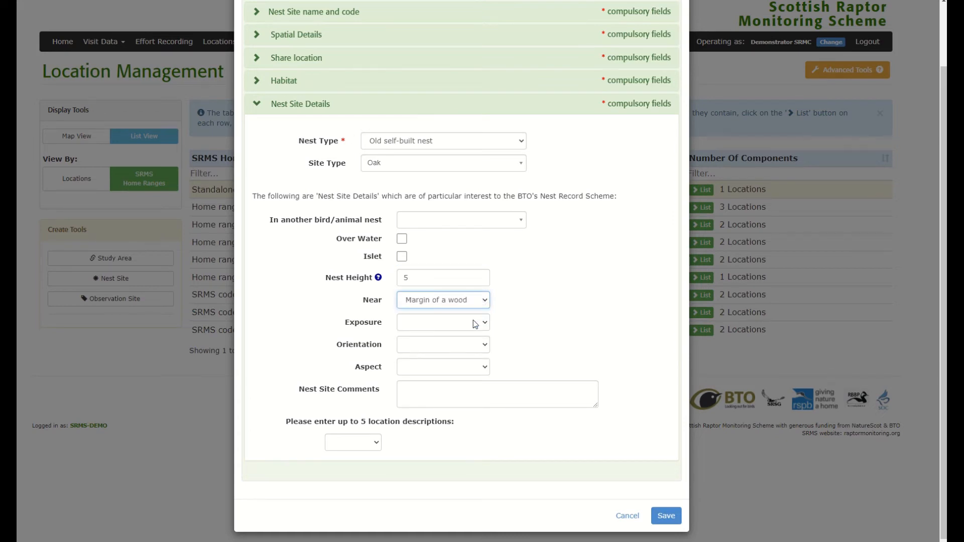
click(472, 321)
click(467, 363)
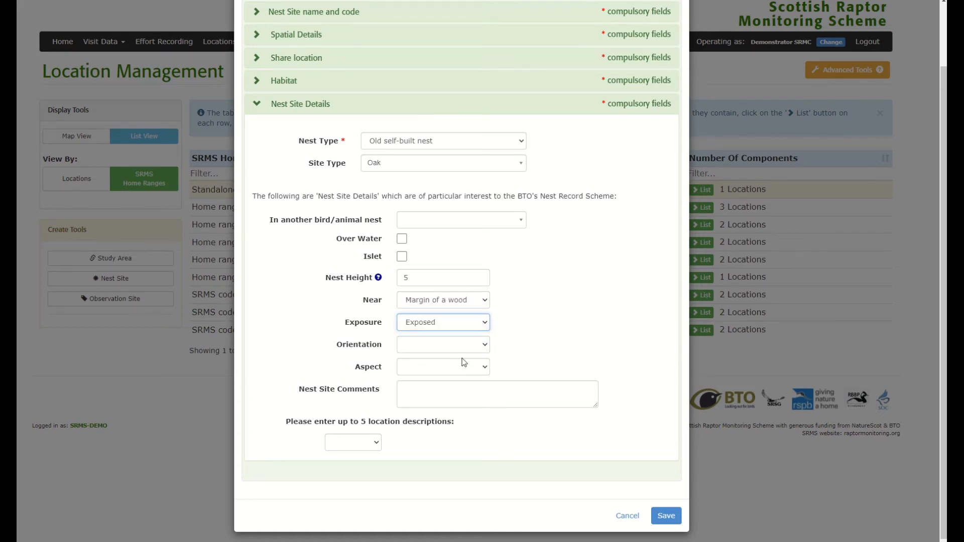
Set the nest's orientation to West and its aspect to Sloping ground, and save the nest site
click(455, 351)
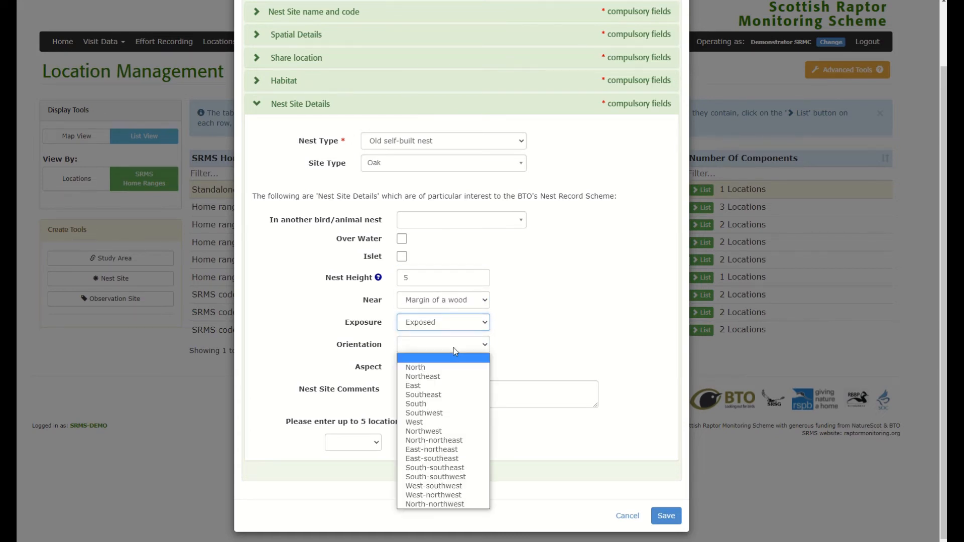
click(440, 423)
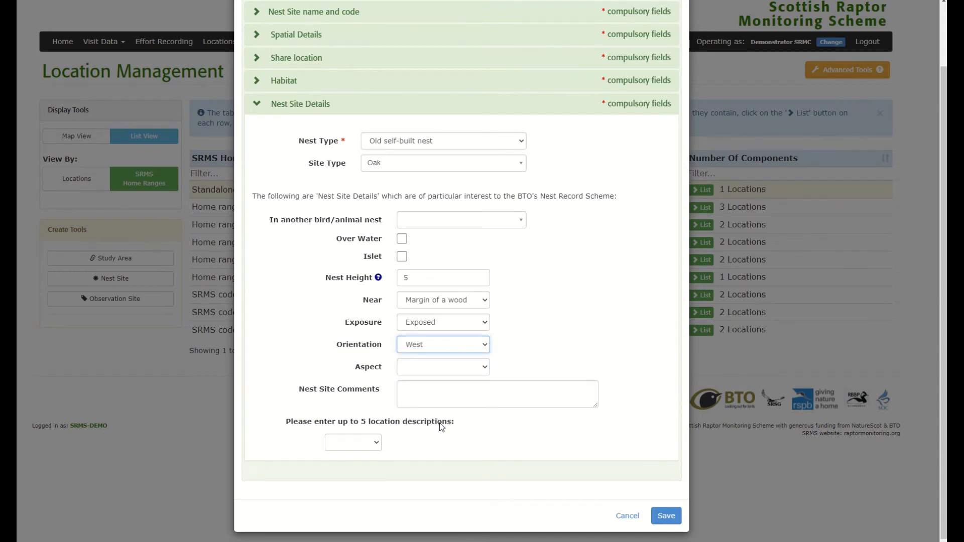
click(421, 361)
click(431, 396)
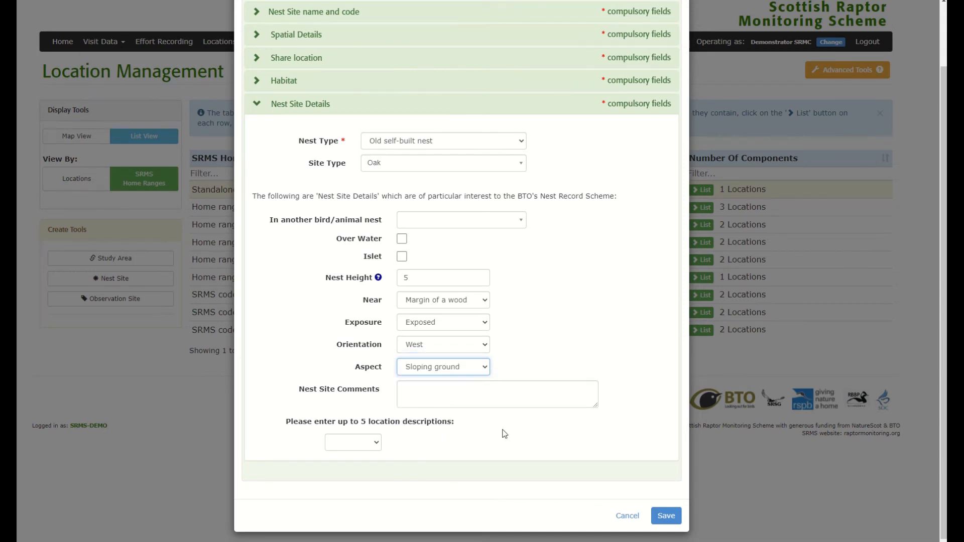
click(661, 517)
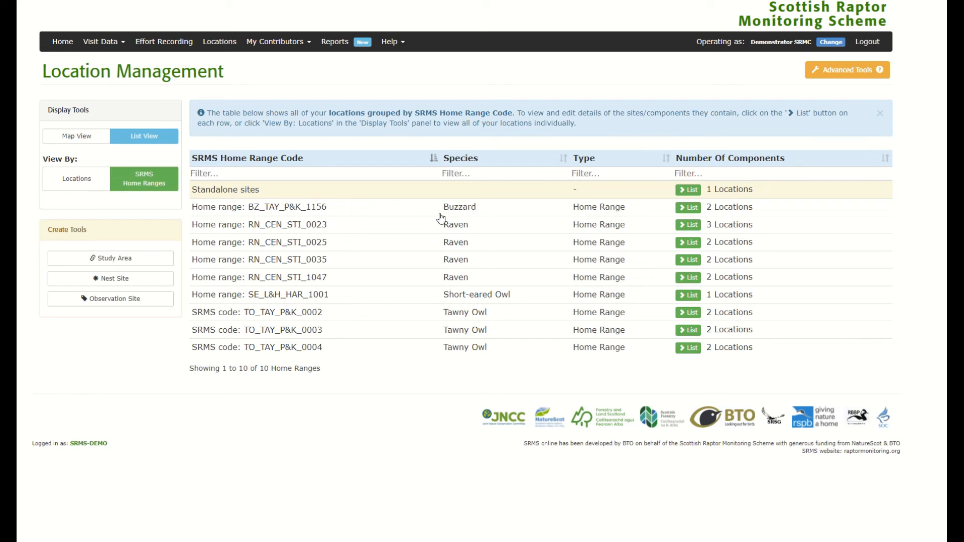
List the locations in the Buzzard home range and inspect its nest site and home range entries
click(689, 208)
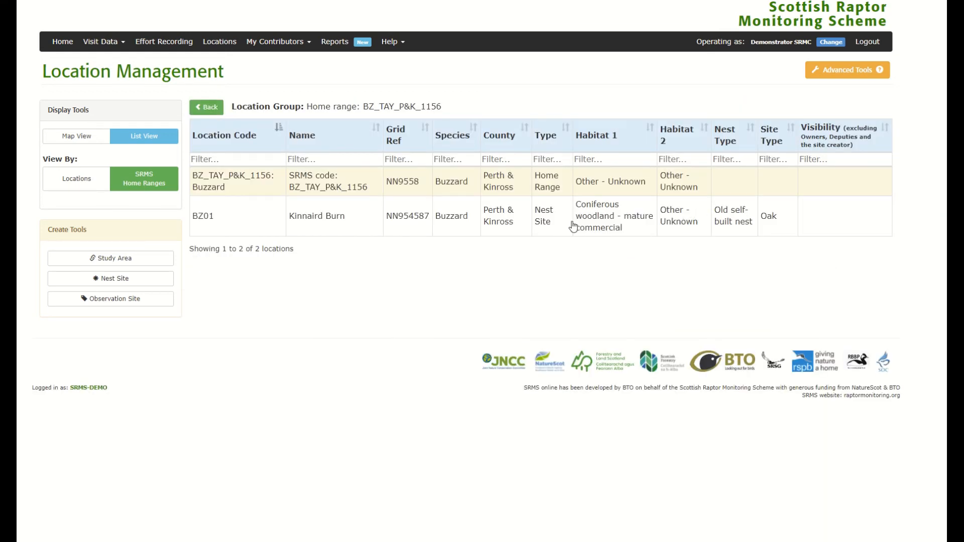
click(555, 232)
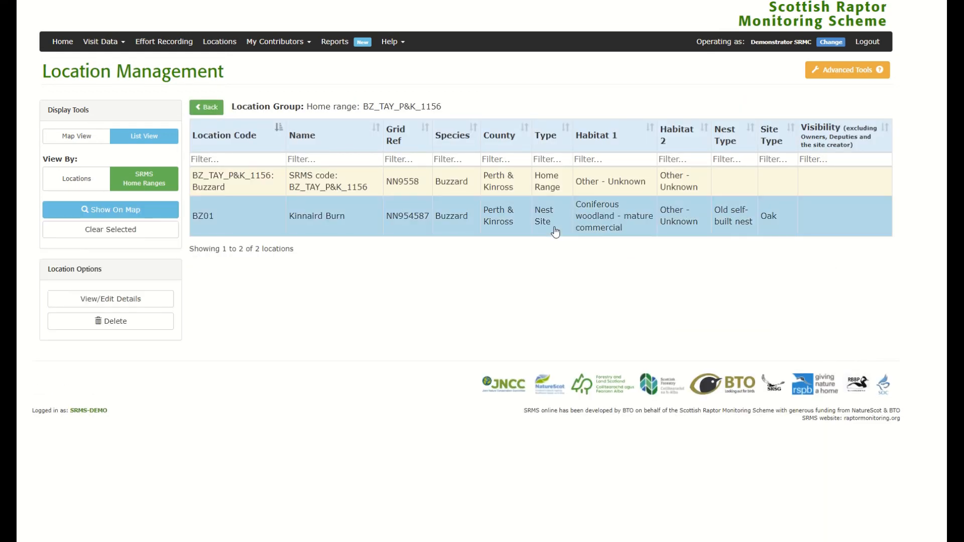
click(367, 183)
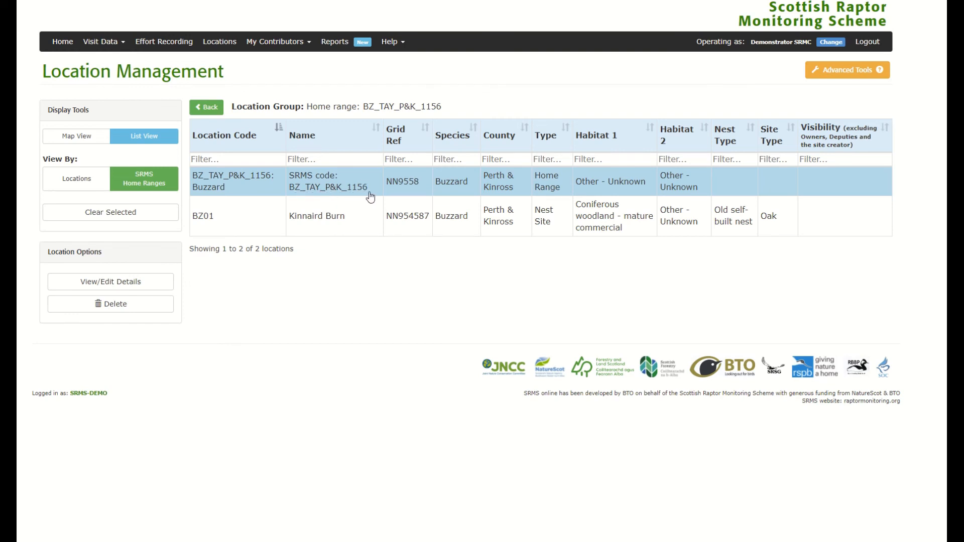
Show the Kinnaird Burn nest site on the map together with the surrounding East Pitlochry Raptor Patch area
click(371, 219)
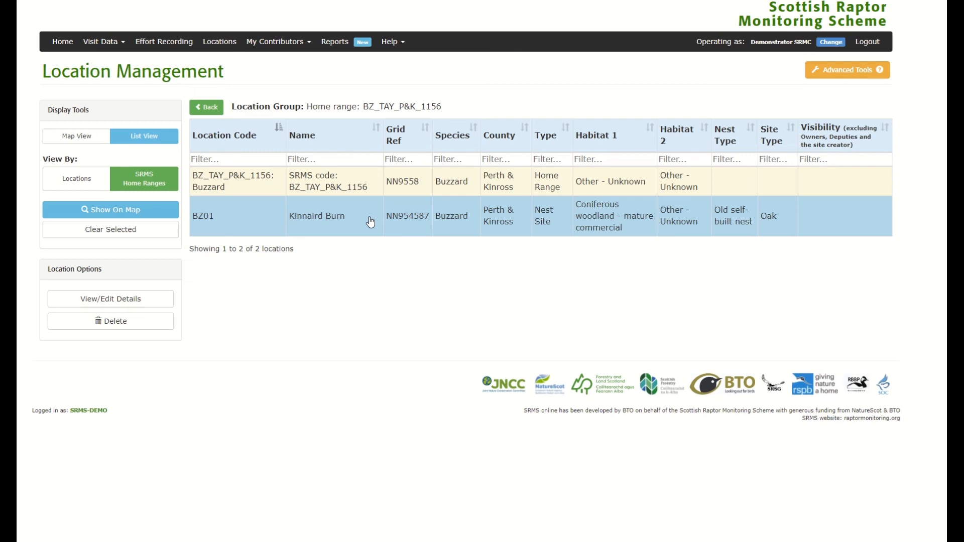
click(370, 224)
click(370, 224)
click(145, 213)
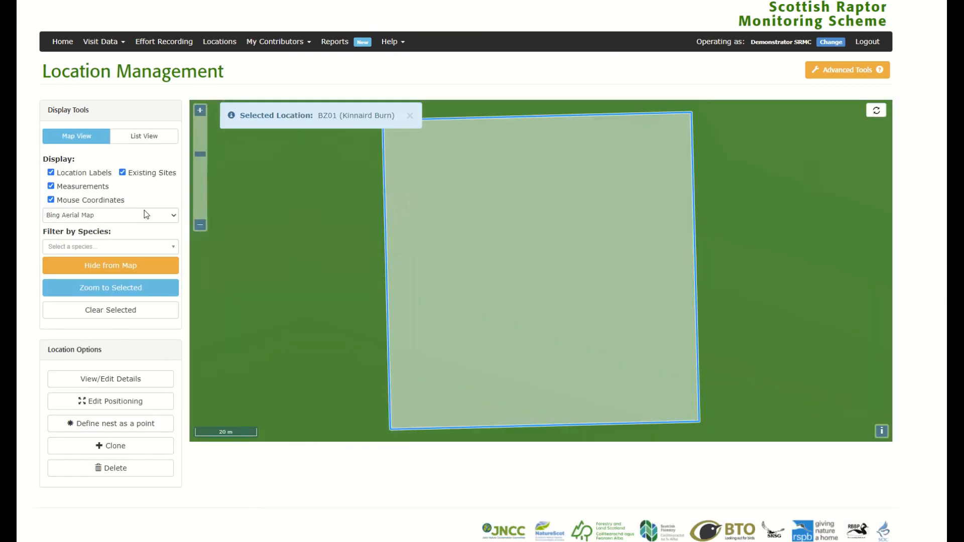
click(200, 224)
click(200, 225)
click(201, 225)
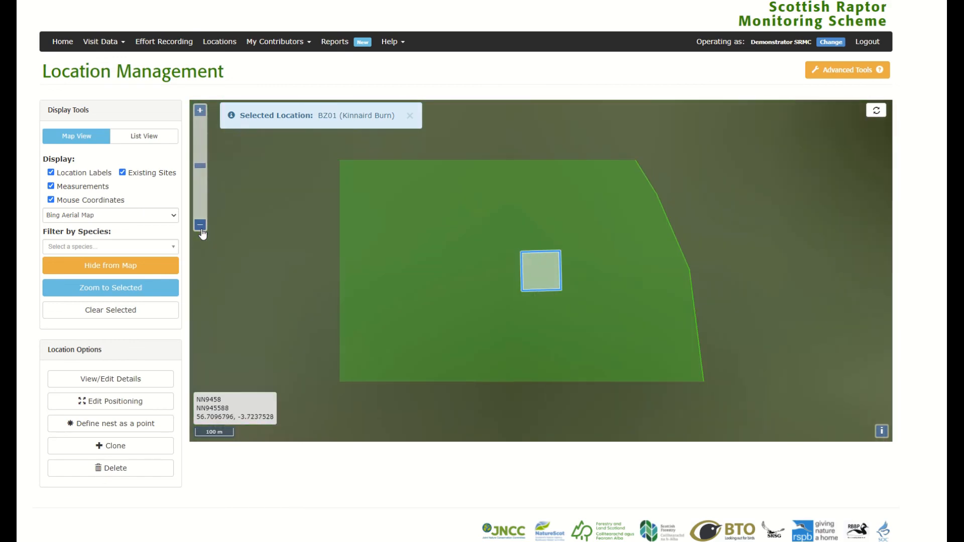
click(200, 224)
click(200, 224)
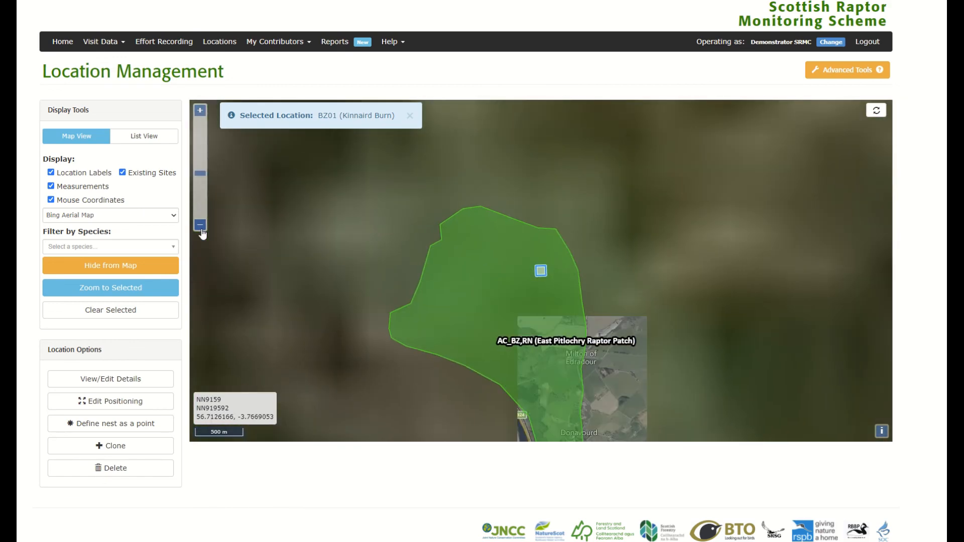
click(200, 224)
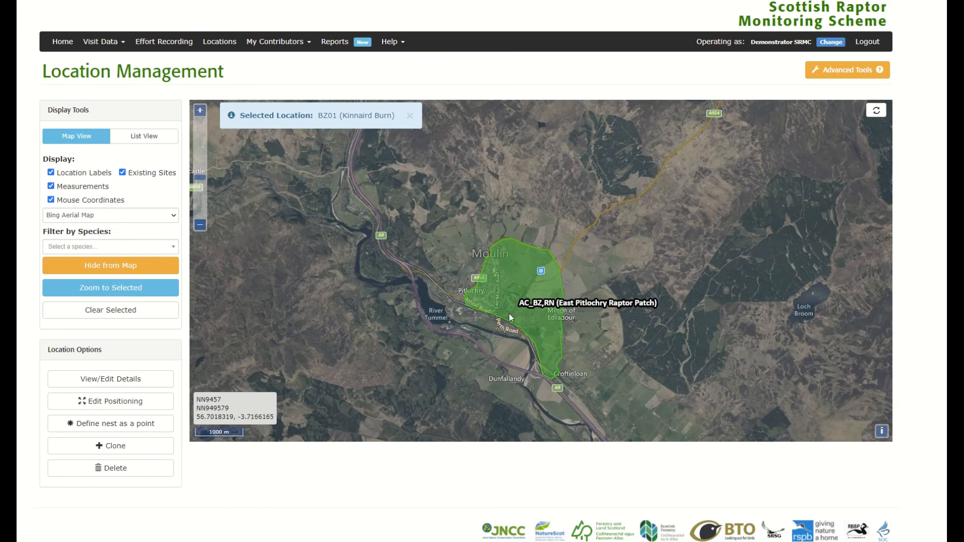